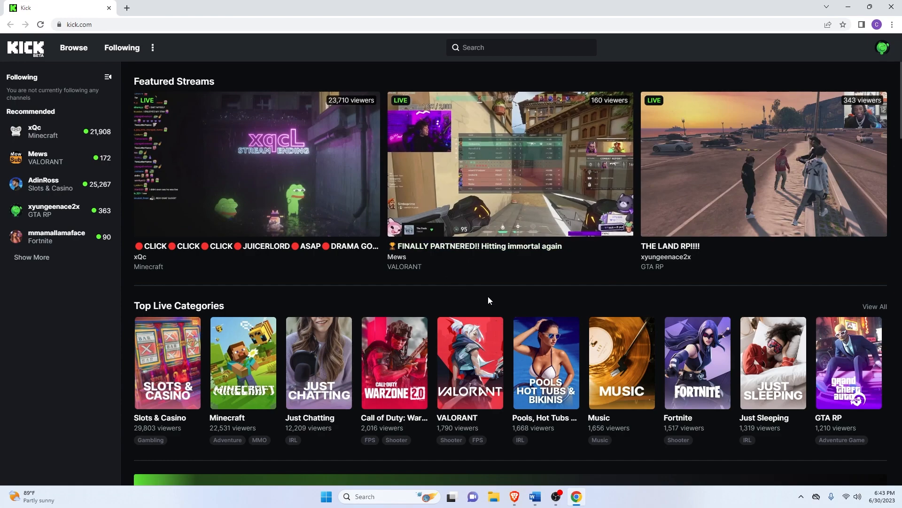
- Search for botrix in a new browser tab and add the BotRix extension to Chrome
{"action": "key", "text": "ctrl+t"}
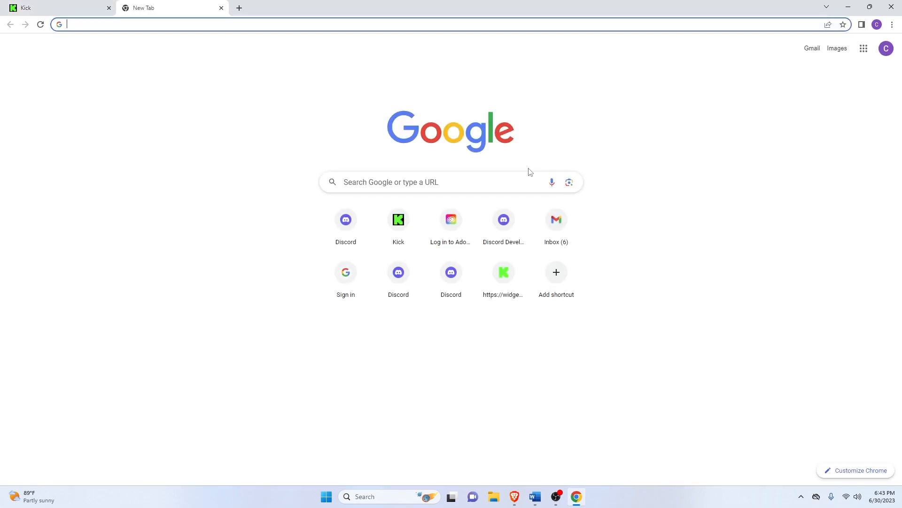
{"action": "type", "text": "botrix"}
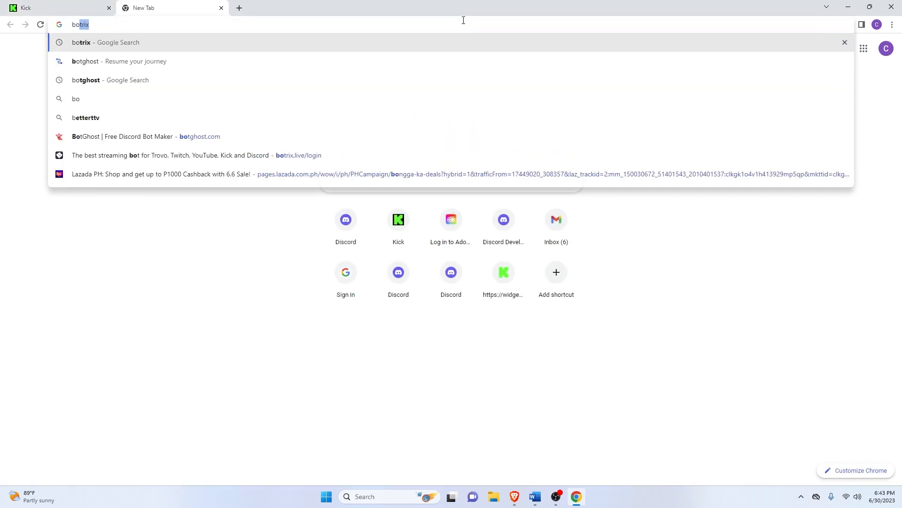
{"action": "key", "text": "Return"}
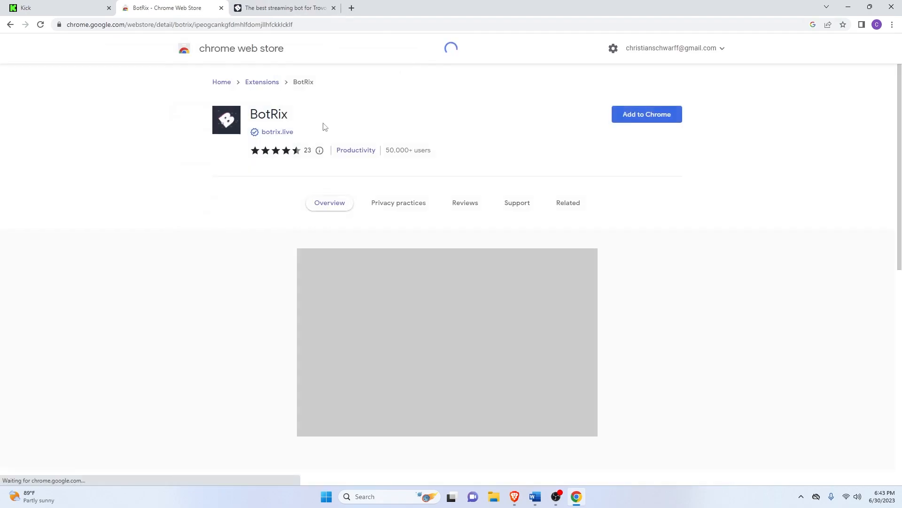
{"action": "left_click", "coordinate": [644, 117]}
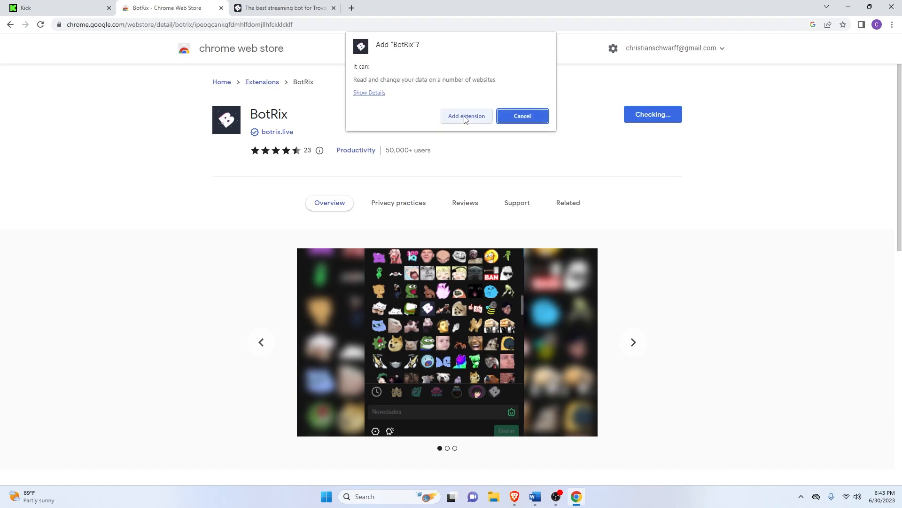
{"action": "left_click", "coordinate": [465, 116]}
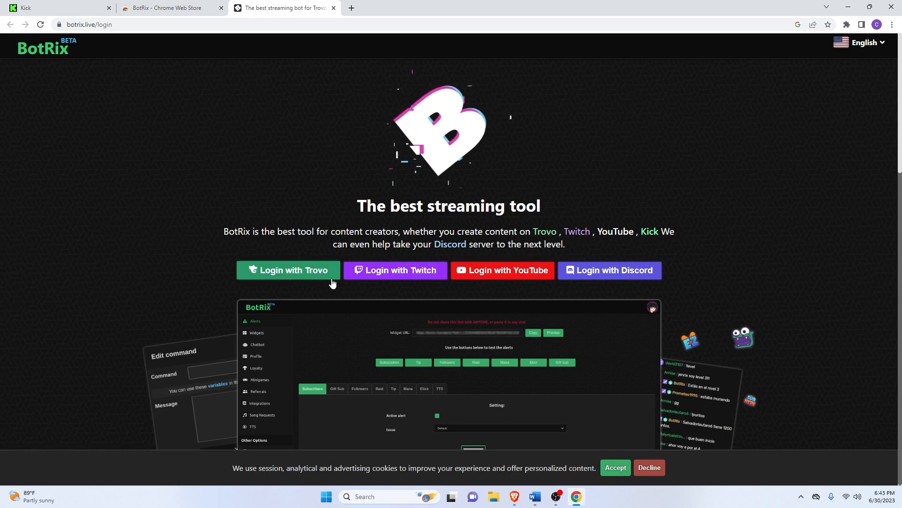
- Log in to BotRix with Discord and authorize its access to the Discord account
{"action": "left_click", "coordinate": [598, 273]}
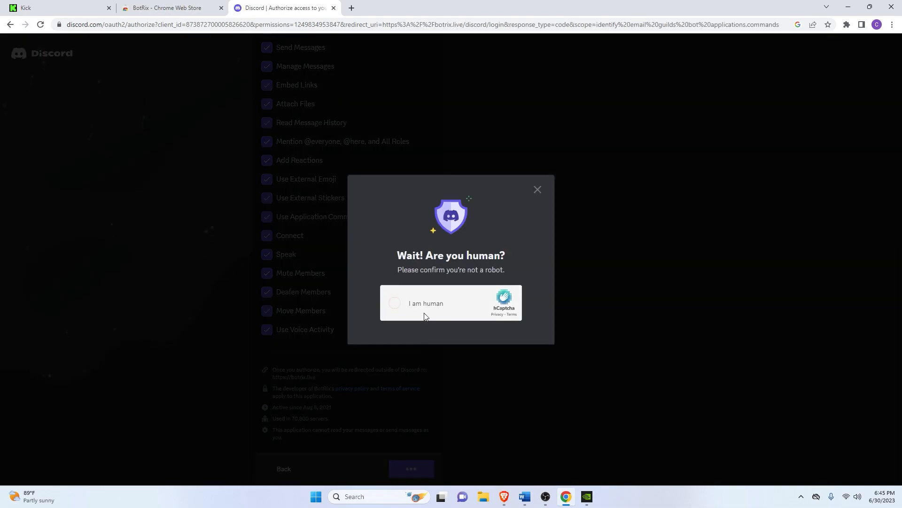
{"action": "left_click", "coordinate": [424, 314]}
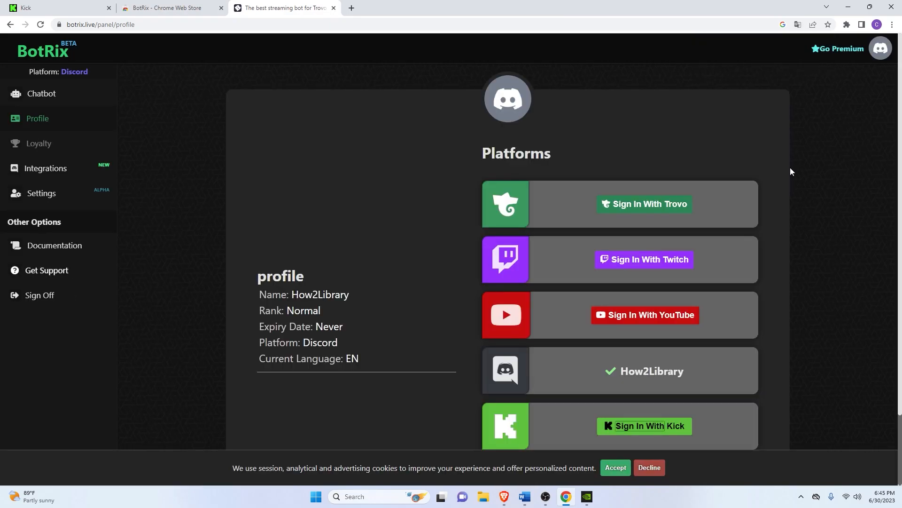
- Start linking the Kick account on the BotRix profile page and submit the Kick channel's username
{"action": "scroll", "coordinate": [593, 355], "scroll_direction": "down", "scroll_amount": 2}
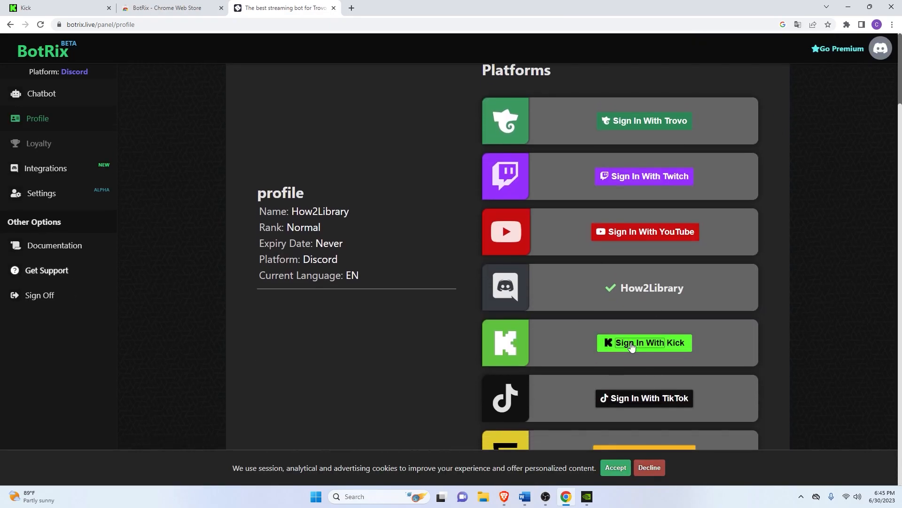
{"action": "left_click", "coordinate": [632, 347]}
{"action": "left_click", "coordinate": [481, 249]}
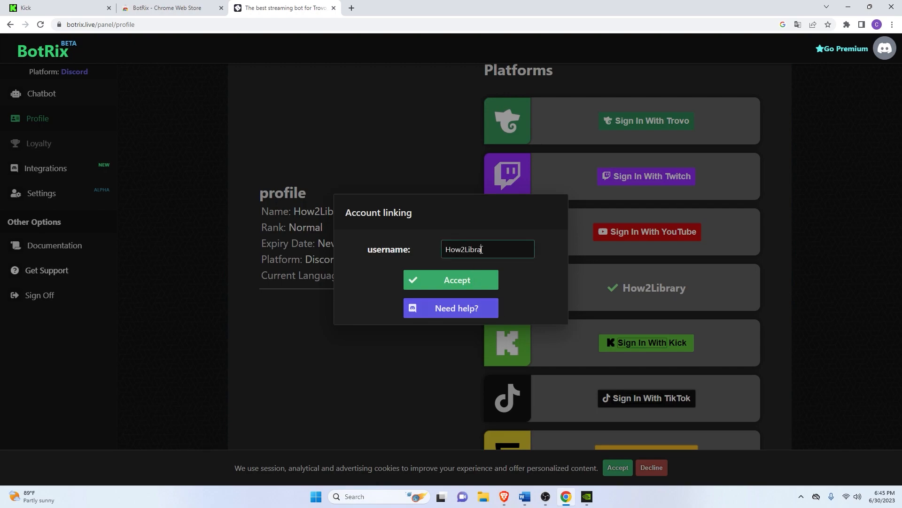
{"action": "left_click", "coordinate": [463, 281]}
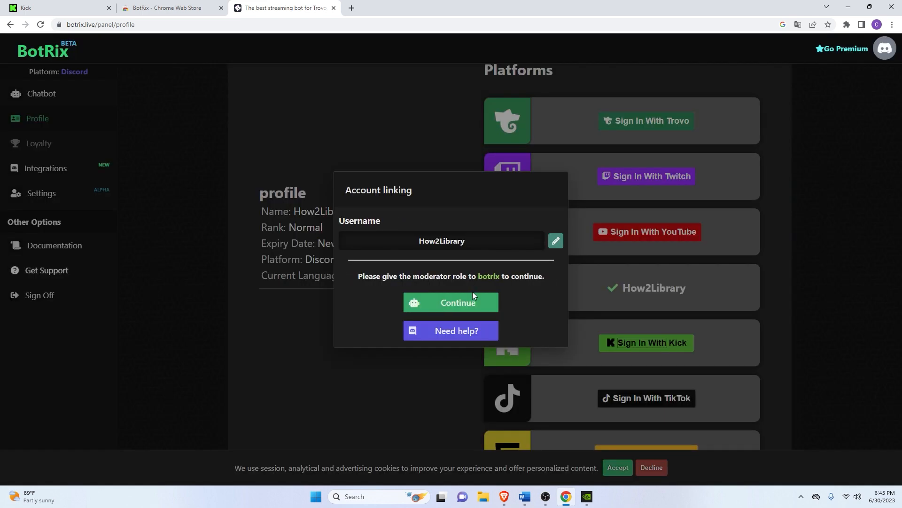
- Continue to Kick's Channel Moderators page and add the verified BotRix account as a moderator
{"action": "left_click", "coordinate": [472, 308]}
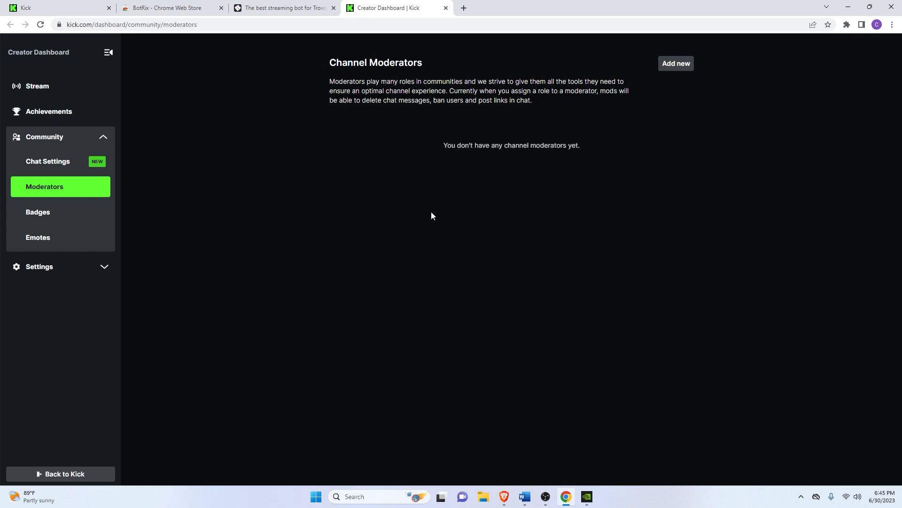
{"action": "left_click", "coordinate": [676, 66]}
{"action": "left_click", "coordinate": [407, 131]}
{"action": "type", "text": "botrix"}
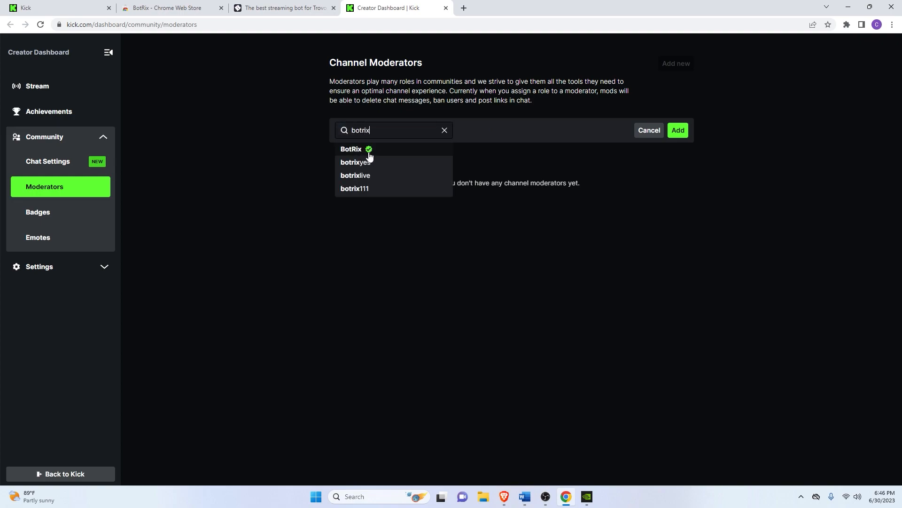
{"action": "left_click", "coordinate": [369, 151]}
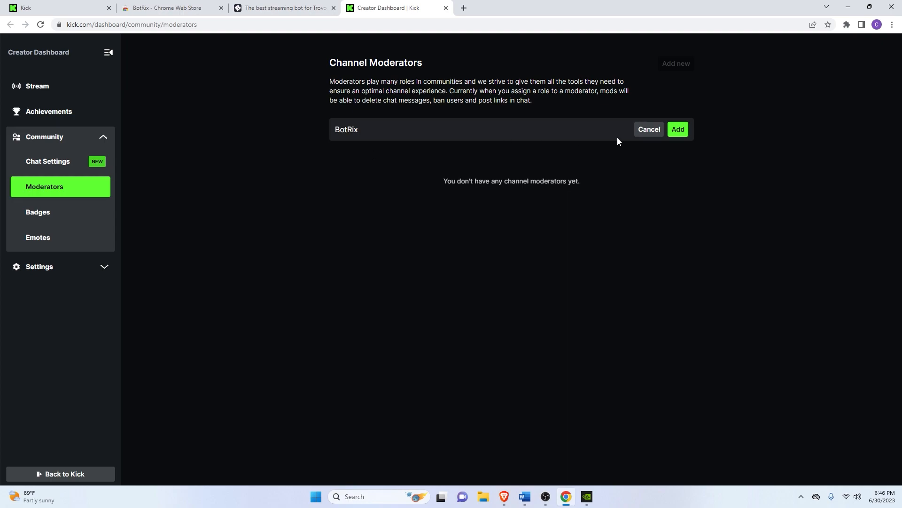
{"action": "left_click", "coordinate": [686, 137]}
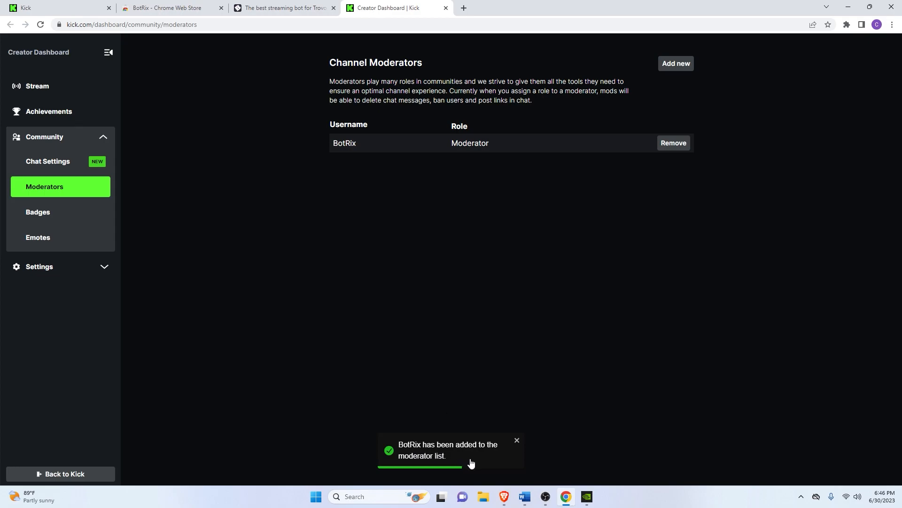
- Copy the account-linking command with its code from BotRix and send it in the BotRix chatroom on Kick
{"action": "left_click", "coordinate": [316, 4]}
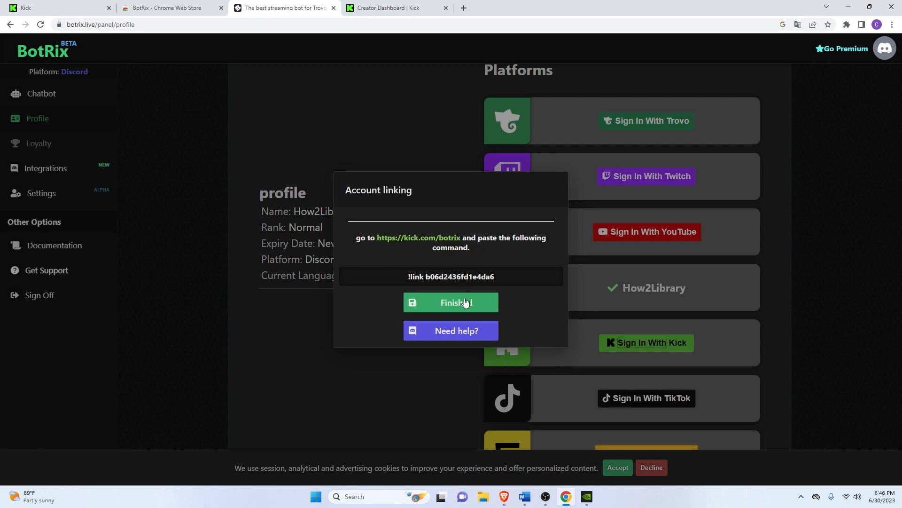
{"action": "left_click_drag", "start_coordinate": [499, 280], "coordinate": [403, 281]}
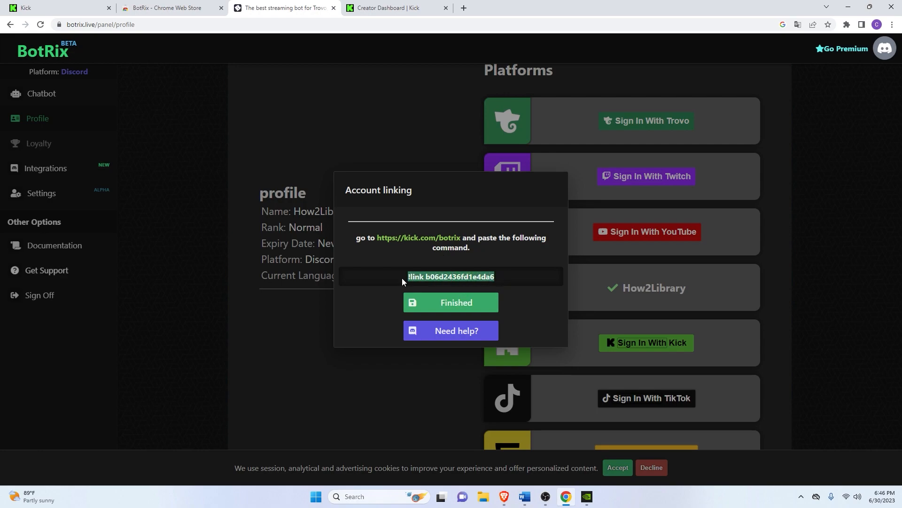
{"action": "right_click", "coordinate": [428, 278]}
{"action": "left_click", "coordinate": [445, 287]}
{"action": "left_click", "coordinate": [433, 241]}
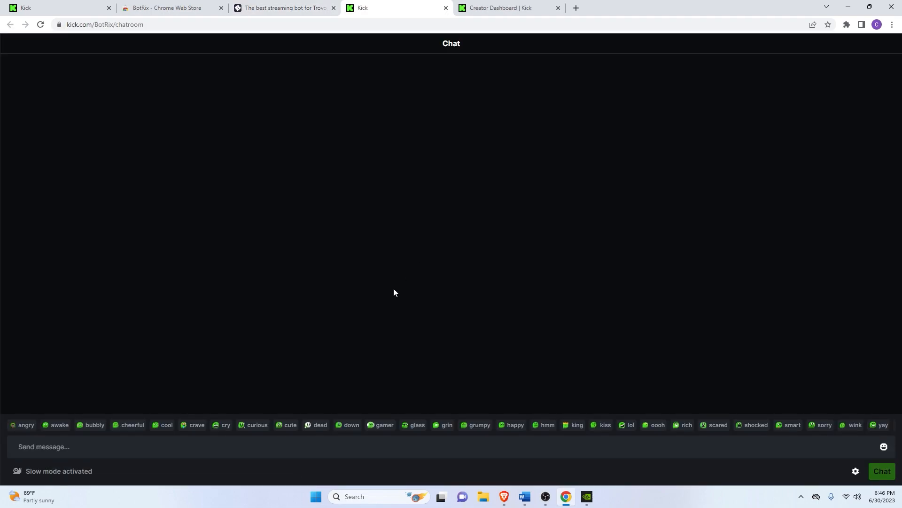
{"action": "left_click", "coordinate": [319, 446]}
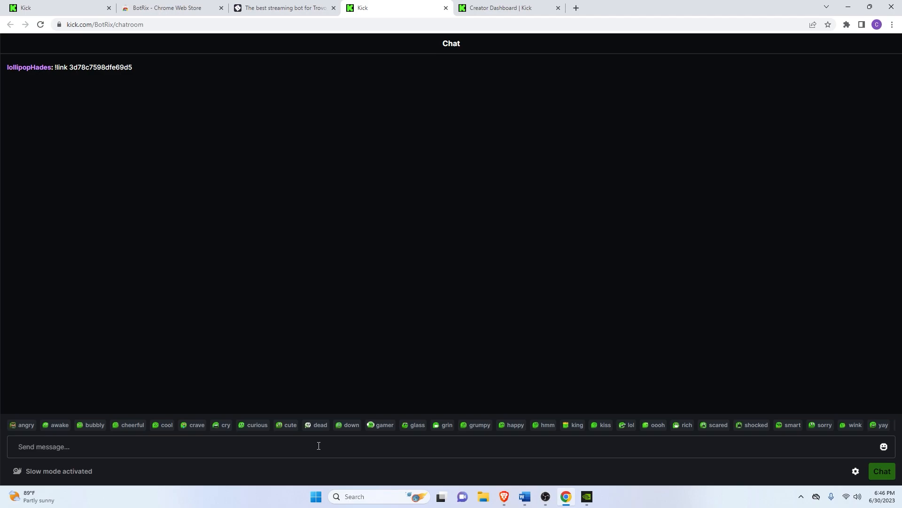
{"action": "key", "text": "ctrl+v"}
{"action": "key", "text": "Return"}
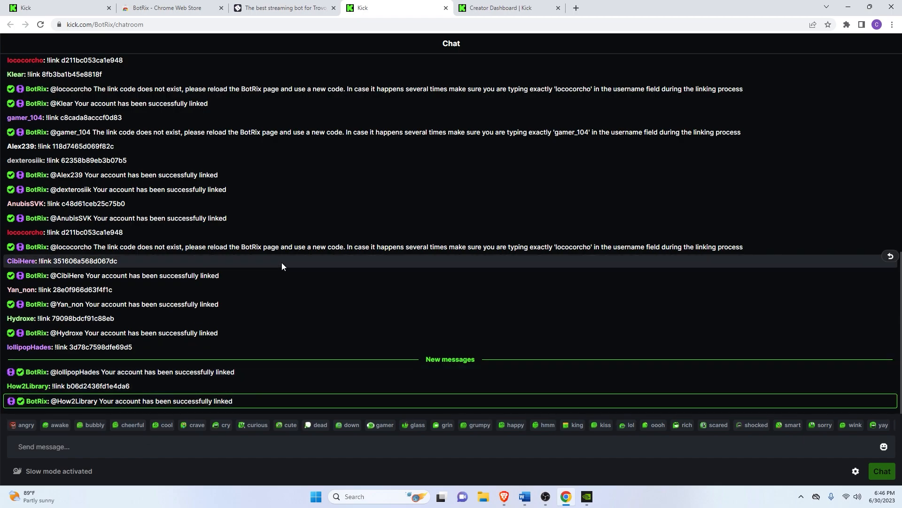
- Finish the account linking in BotRix and open the settings of the linked Kick account
{"action": "left_click", "coordinate": [278, 4]}
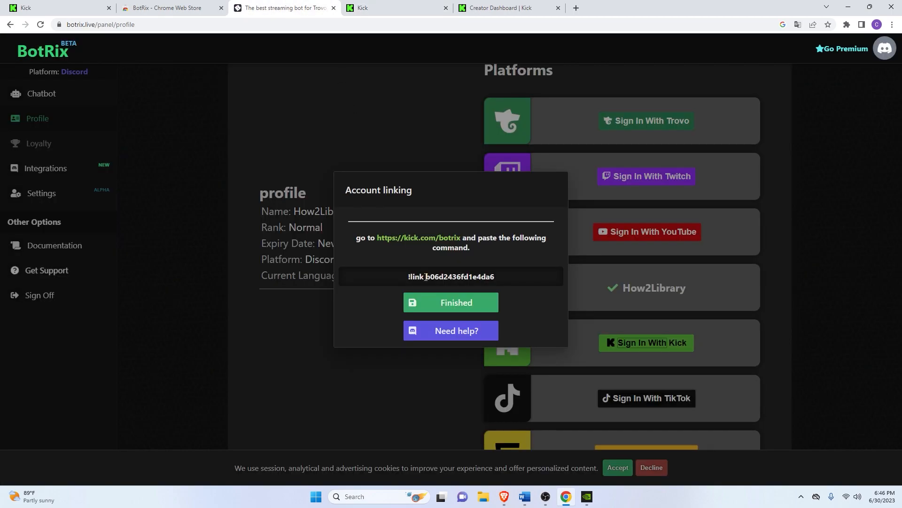
{"action": "left_click", "coordinate": [437, 308]}
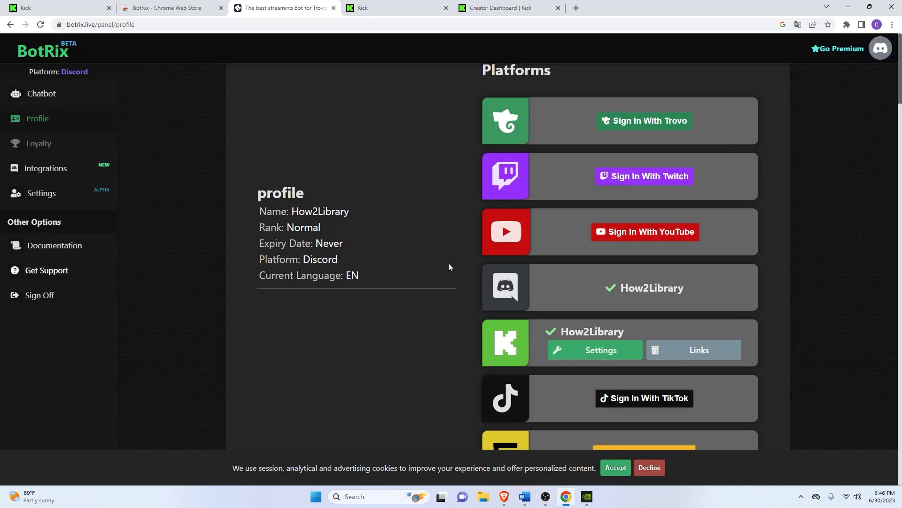
{"action": "left_click", "coordinate": [581, 352]}
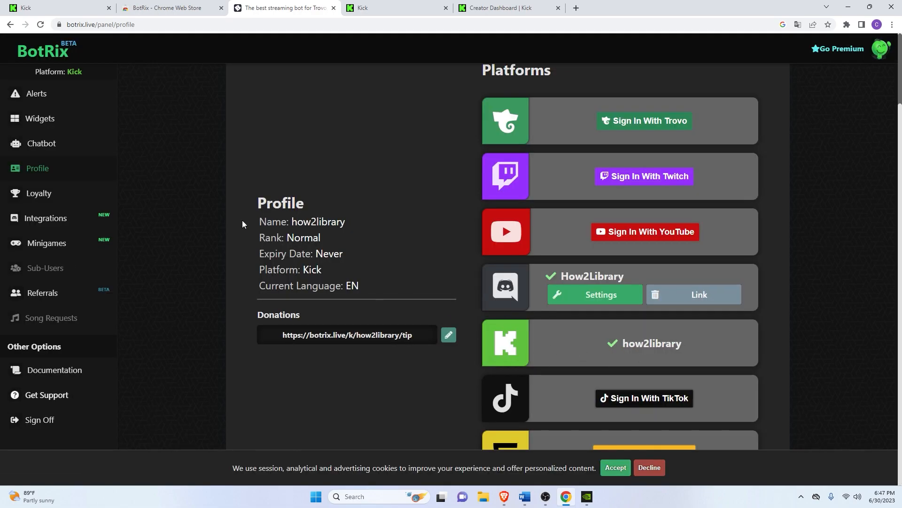
- Open the Followers alert settings in BotRix
{"action": "left_click", "coordinate": [48, 94]}
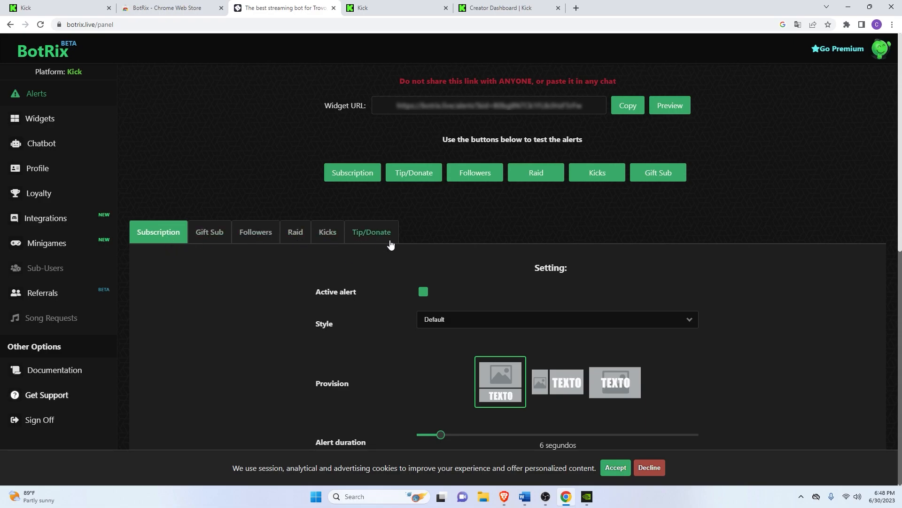
{"action": "left_click", "coordinate": [262, 242]}
{"action": "scroll", "coordinate": [433, 197], "scroll_direction": "down", "scroll_amount": 2}
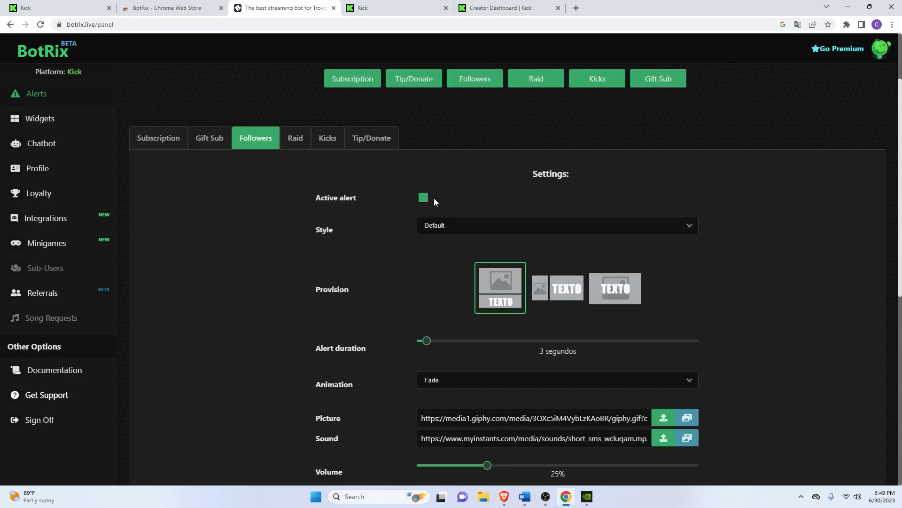
{"action": "left_click", "coordinate": [424, 201]}
{"action": "left_click", "coordinate": [423, 201]}
{"action": "left_click", "coordinate": [454, 226]}
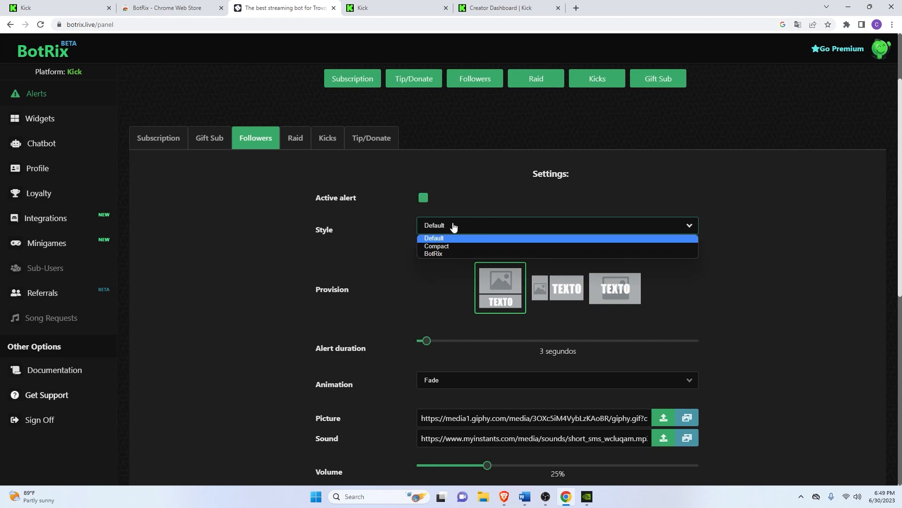
{"action": "left_click", "coordinate": [455, 225]}
- Set the follower alert's Provision to the layout with the text overlaid on the image
{"action": "scroll", "coordinate": [459, 272], "scroll_direction": "down", "scroll_amount": 3}
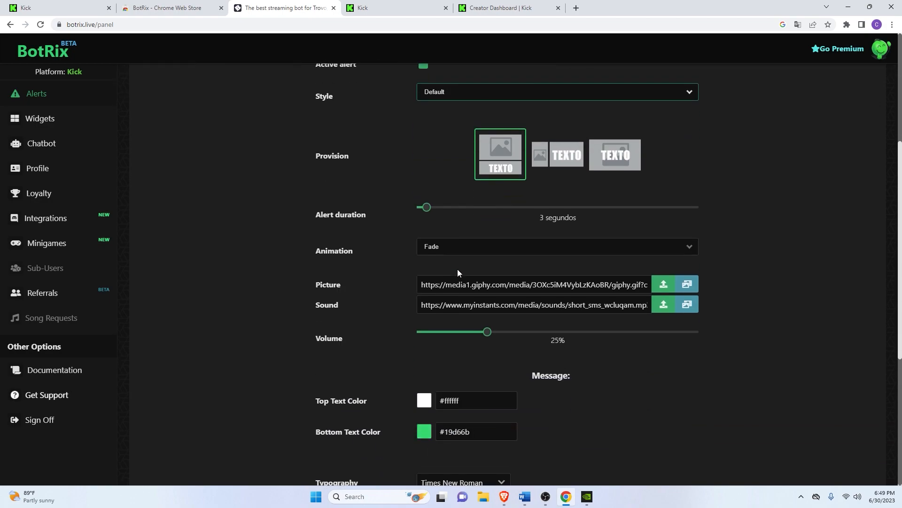
{"action": "scroll", "coordinate": [527, 196], "scroll_direction": "up", "scroll_amount": 2}
{"action": "left_click", "coordinate": [550, 236]}
{"action": "left_click", "coordinate": [608, 238]}
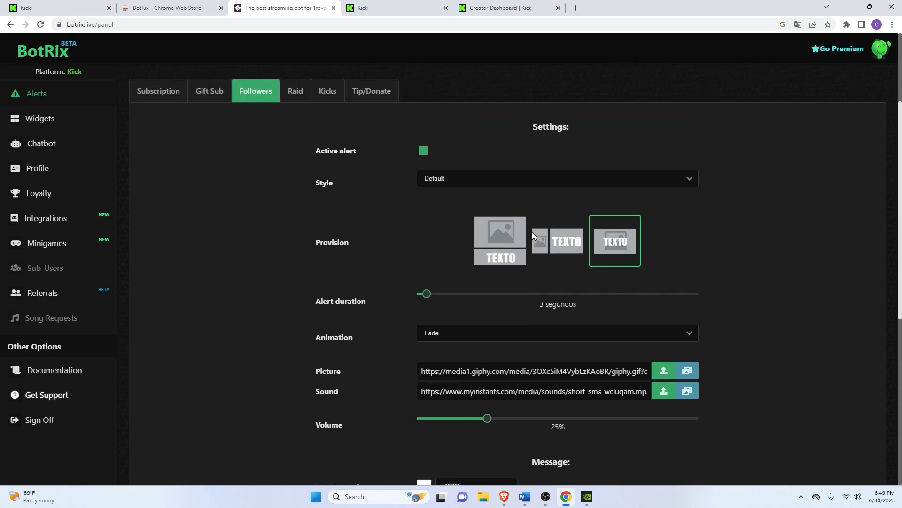
- Review the follower alert's duration and animation settings and its picture and sound links
{"action": "scroll", "coordinate": [500, 307], "scroll_direction": "down", "scroll_amount": 1}
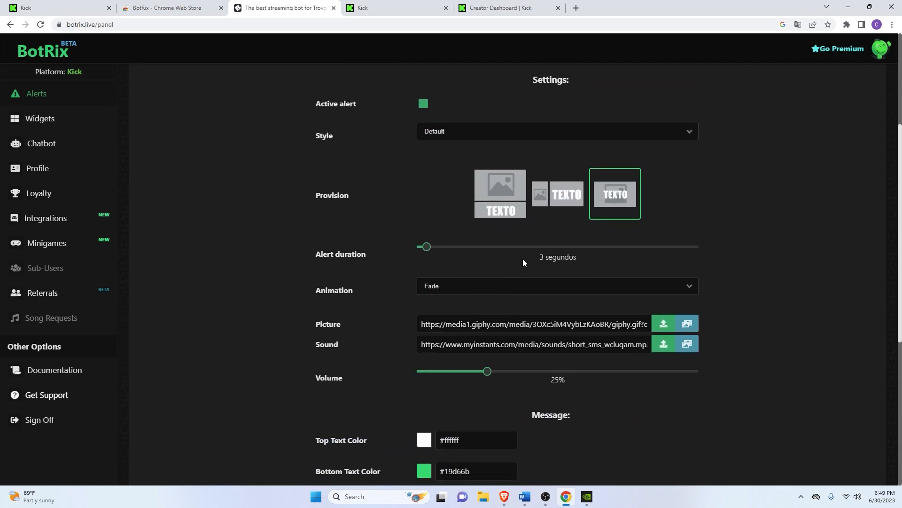
{"action": "scroll", "coordinate": [534, 282], "scroll_direction": "down", "scroll_amount": 3}
{"action": "scroll", "coordinate": [472, 293], "scroll_direction": "up", "scroll_amount": 2}
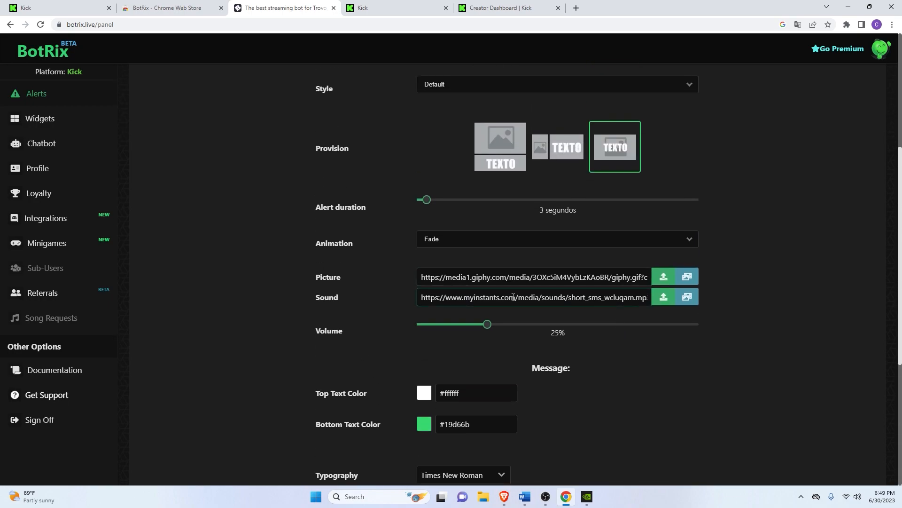
{"action": "left_click_drag", "start_coordinate": [463, 280], "coordinate": [573, 281]}
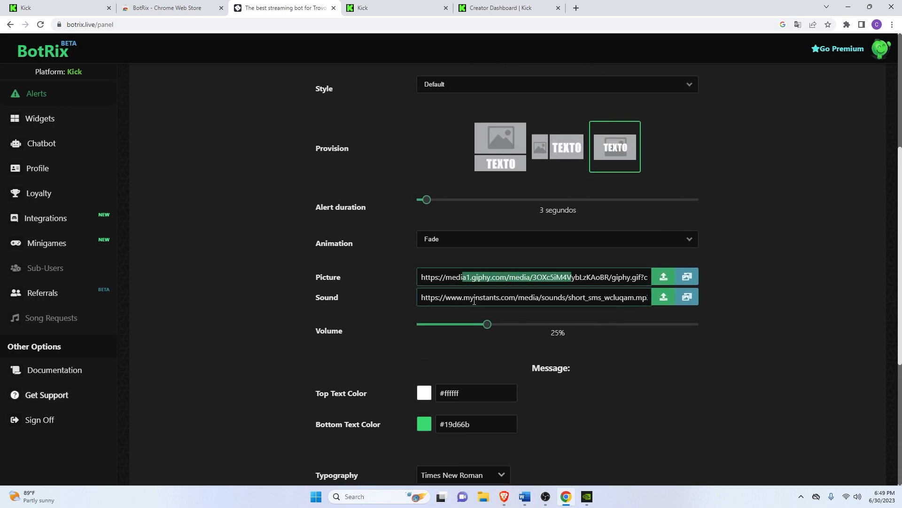
{"action": "left_click_drag", "start_coordinate": [462, 300], "coordinate": [604, 301]}
{"action": "scroll", "coordinate": [597, 352], "scroll_direction": "down", "scroll_amount": 1}
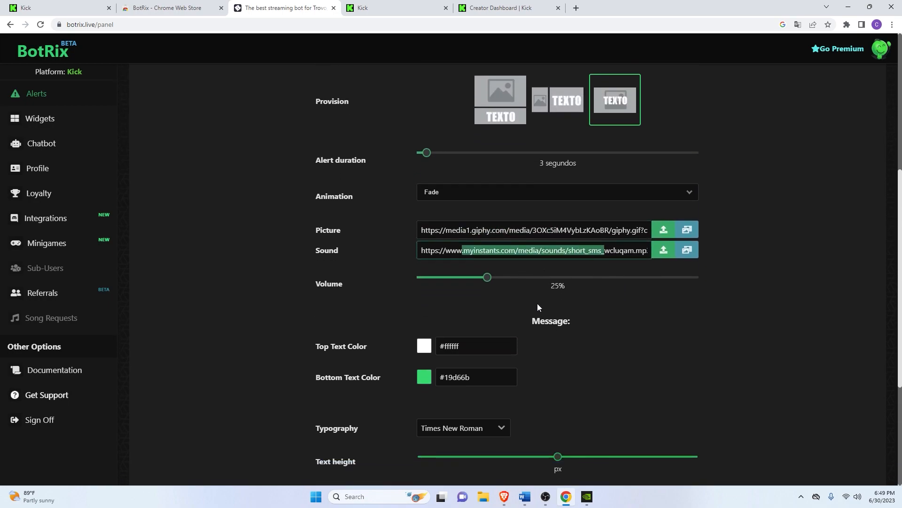
- Set the typography of the follower alert message to Verdana
{"action": "scroll", "coordinate": [537, 301], "scroll_direction": "down", "scroll_amount": 2}
{"action": "left_click", "coordinate": [480, 333]}
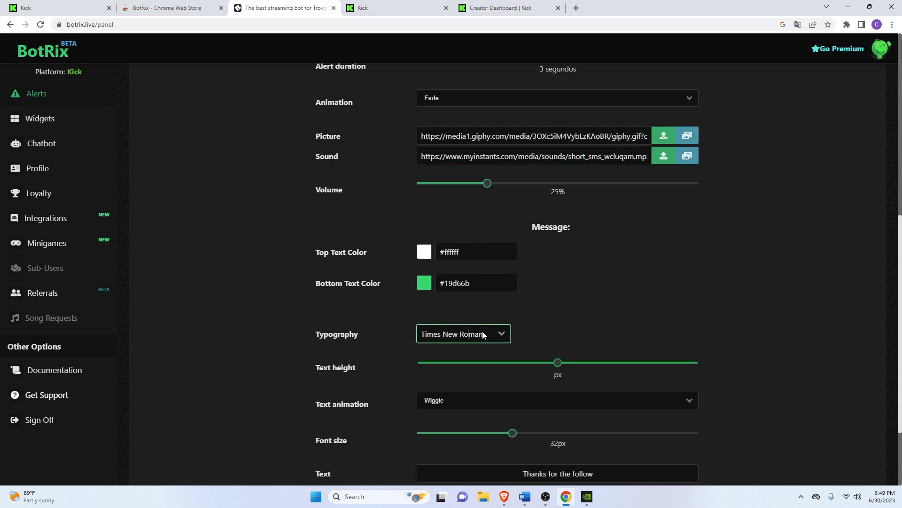
{"action": "left_click", "coordinate": [492, 332]}
{"action": "scroll", "coordinate": [470, 385], "scroll_direction": "down", "scroll_amount": 2}
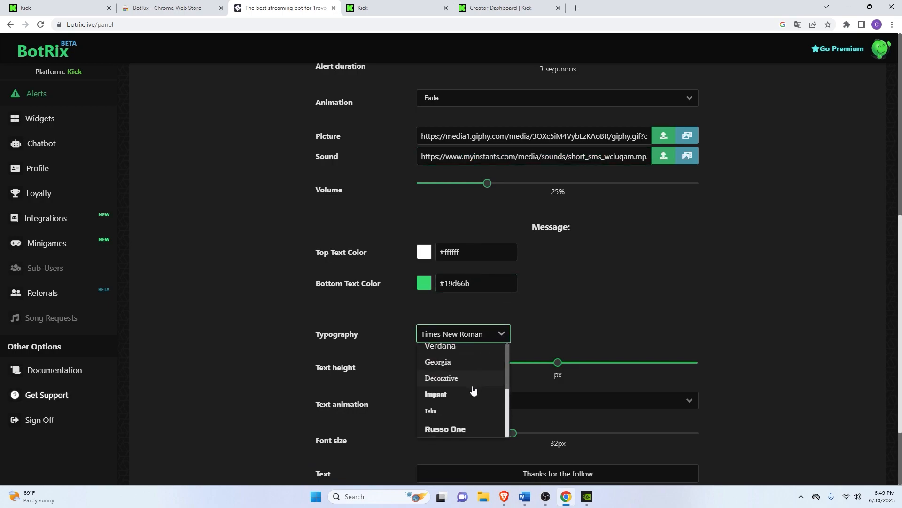
{"action": "scroll", "coordinate": [474, 390], "scroll_direction": "down", "scroll_amount": 1}
{"action": "left_click", "coordinate": [475, 288]}
{"action": "scroll", "coordinate": [465, 366], "scroll_direction": "down", "scroll_amount": 1}
{"action": "left_click", "coordinate": [459, 339]}
- Set the text animation of the follower alert message to Wave
{"action": "scroll", "coordinate": [551, 342], "scroll_direction": "down", "scroll_amount": 1}
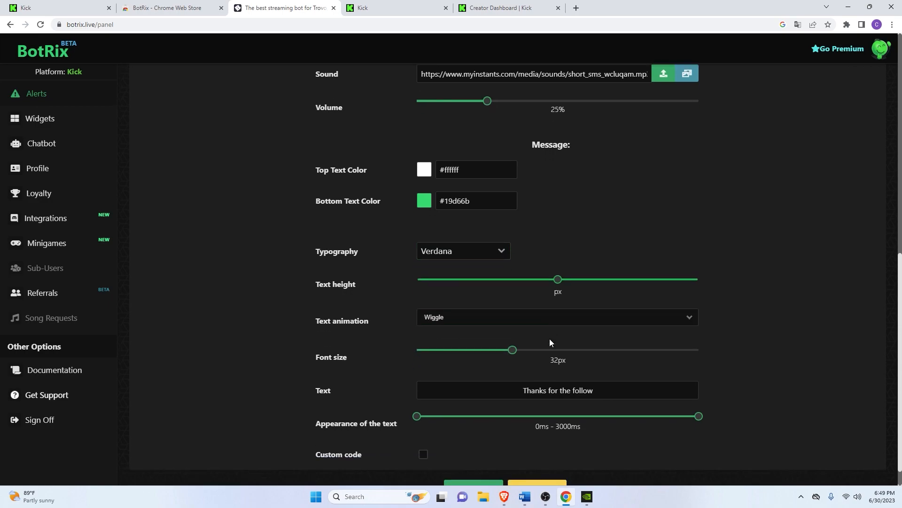
{"action": "left_click", "coordinate": [482, 296]}
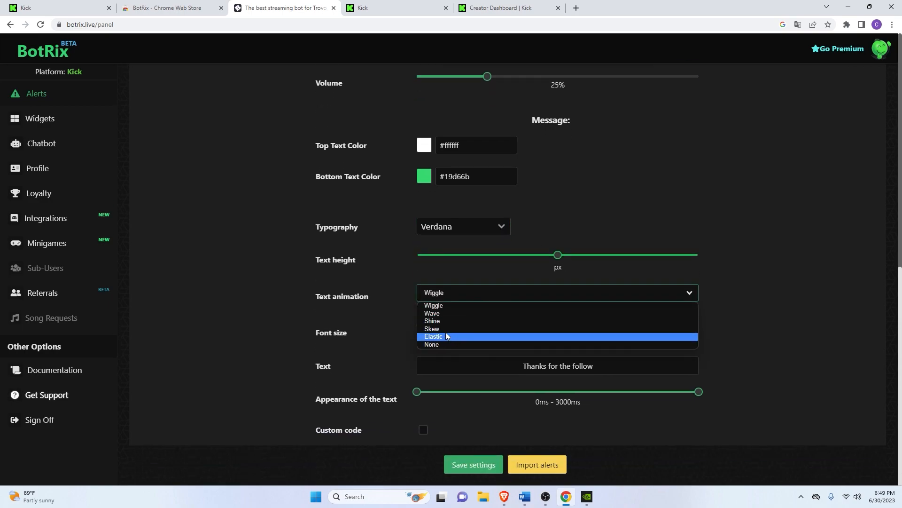
{"action": "left_click", "coordinate": [449, 313]}
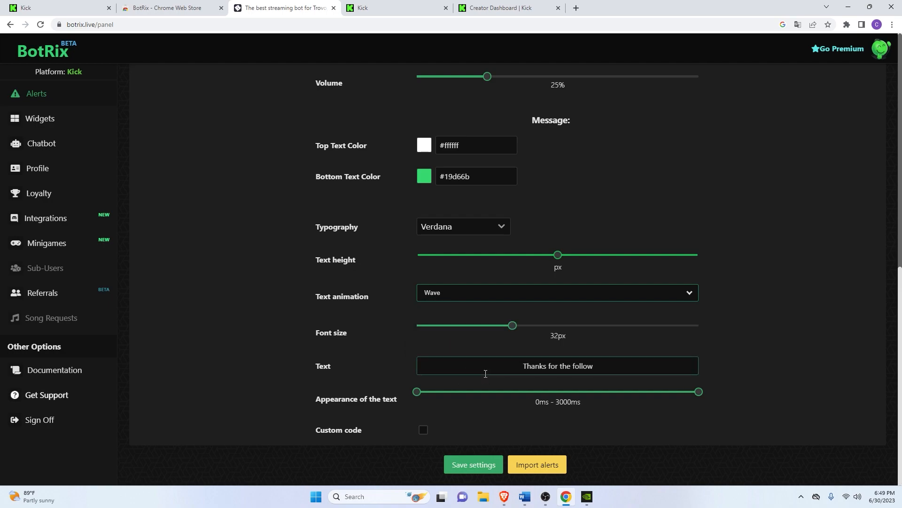
- Change the follower alert text to "Hey, thank you for the follow" and save the alert settings
{"action": "left_click_drag", "start_coordinate": [607, 368], "coordinate": [384, 374]}
{"action": "type", "text": "Hey, thank you for the f"}
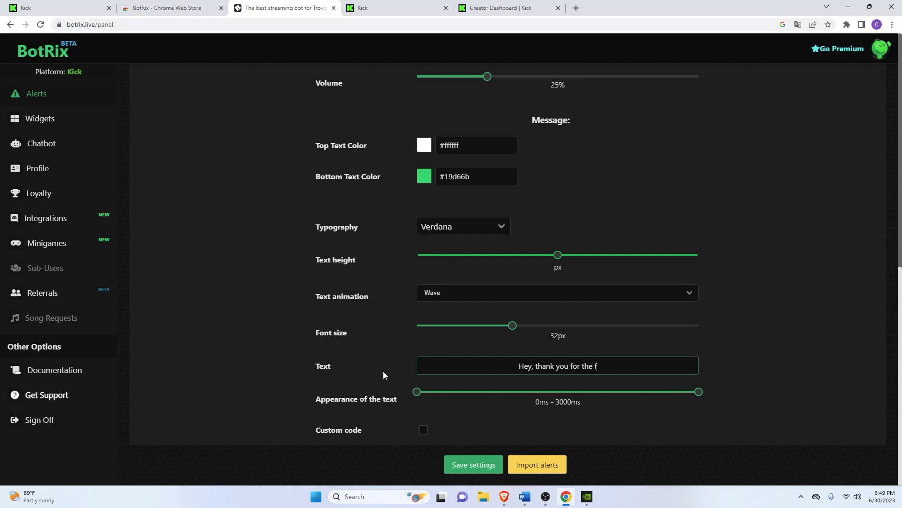
{"action": "type", "text": "ollow"}
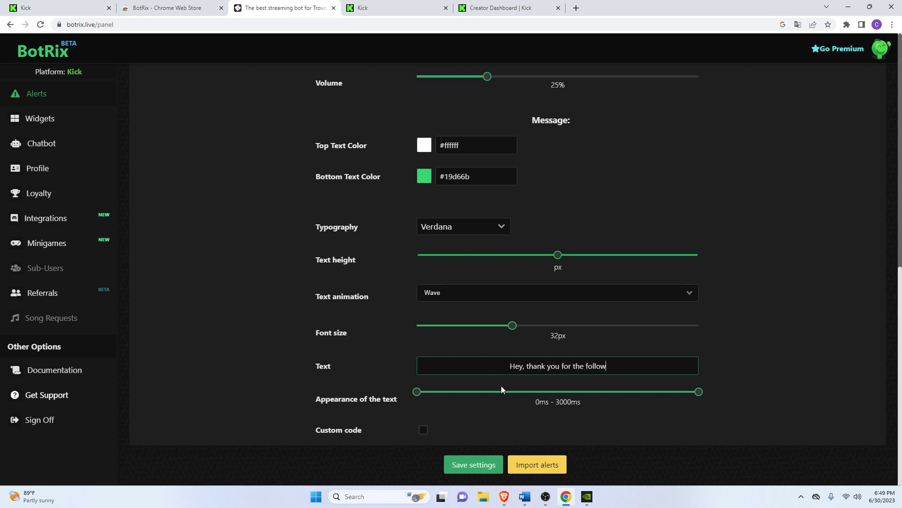
{"action": "scroll", "coordinate": [480, 419], "scroll_direction": "up", "scroll_amount": 5}
{"action": "scroll", "coordinate": [477, 466], "scroll_direction": "down", "scroll_amount": 5}
{"action": "left_click", "coordinate": [474, 466]}
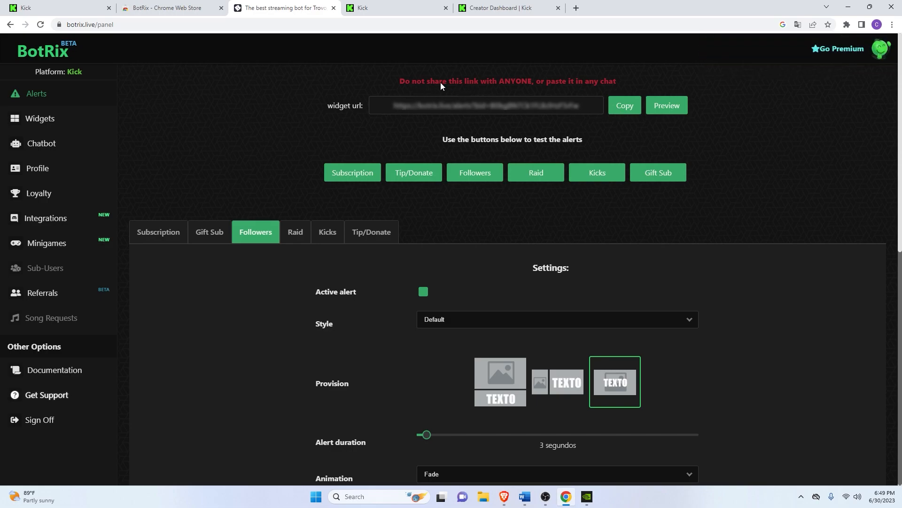
- Copy the private alert widget URL
{"action": "left_click", "coordinate": [616, 112]}
{"action": "left_click", "coordinate": [872, 59]}
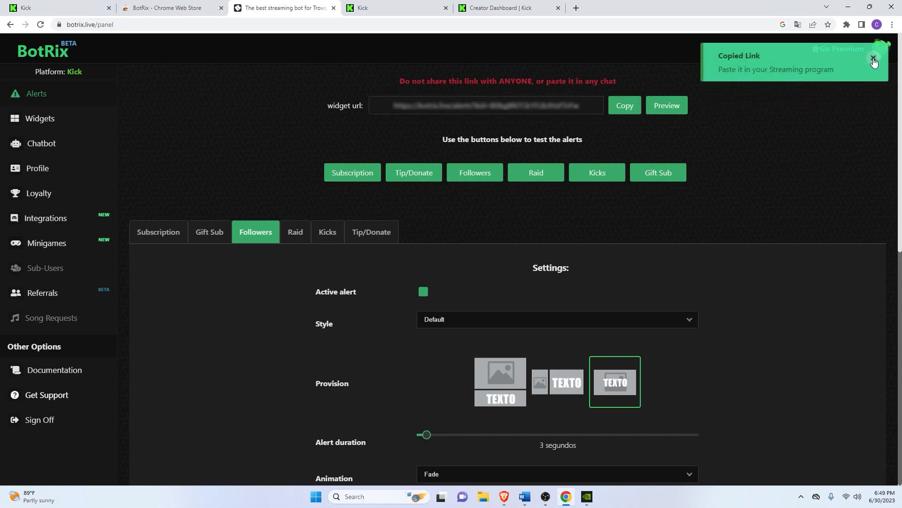
{"action": "left_click", "coordinate": [629, 112]}
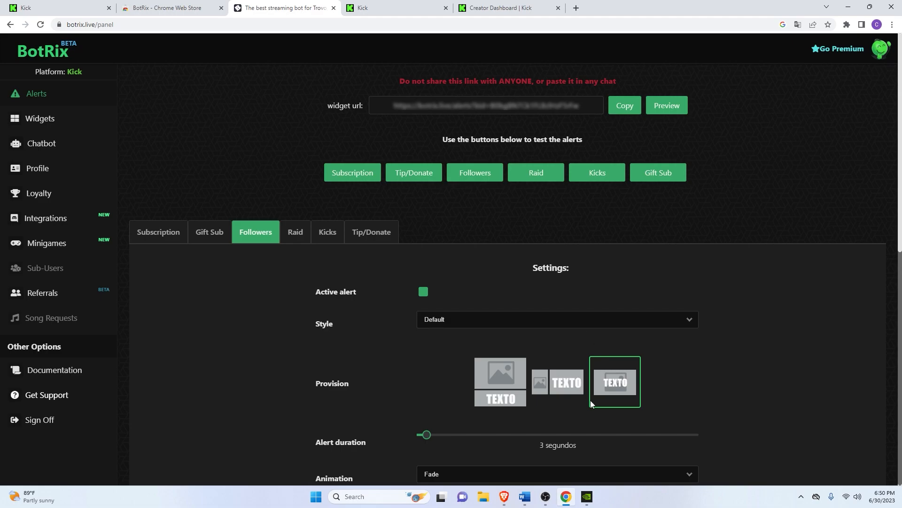
- Switch to OBS and hide the Display Capture source
{"action": "left_click", "coordinate": [552, 452]}
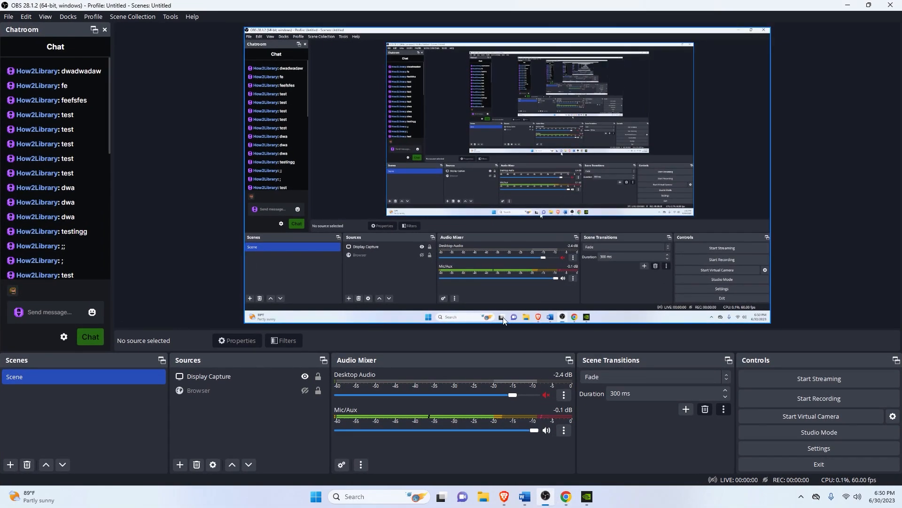
{"action": "left_click", "coordinate": [305, 376]}
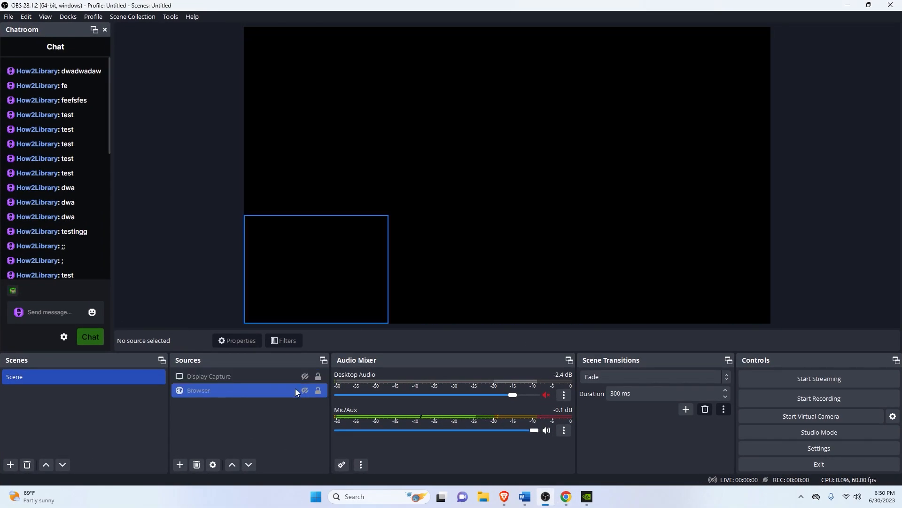
- Add a new browser source using the copied private widget URL and move it to about the centre of the canvas
{"action": "left_click", "coordinate": [180, 464]}
{"action": "left_click", "coordinate": [208, 284]}
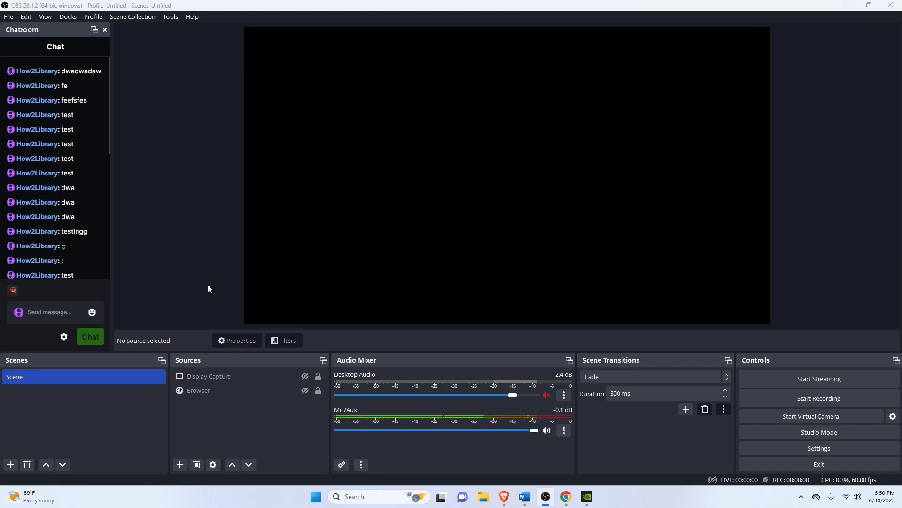
{"action": "left_click", "coordinate": [485, 307]}
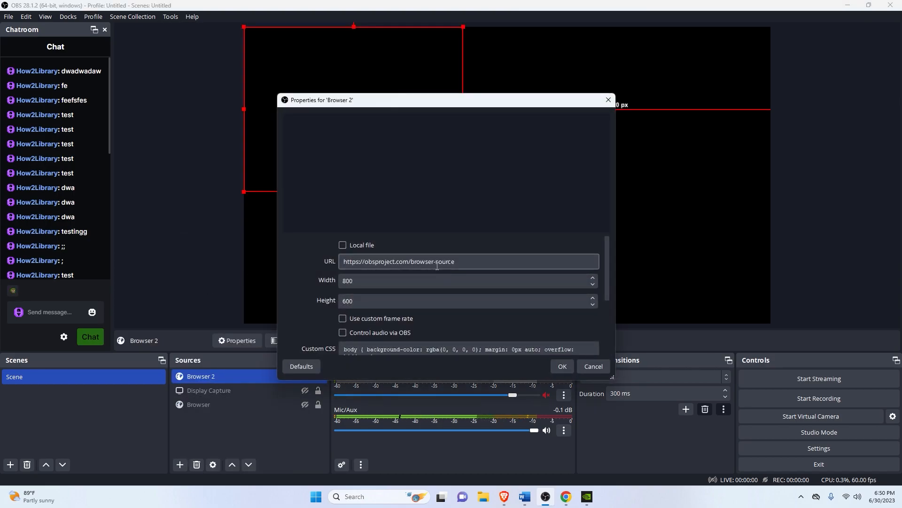
{"action": "key", "text": "ctrl+v"}
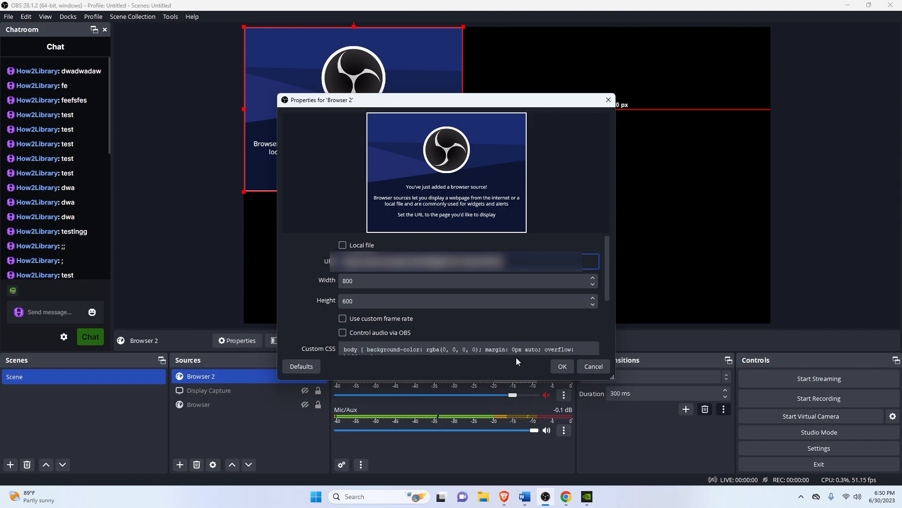
{"action": "left_click", "coordinate": [557, 368]}
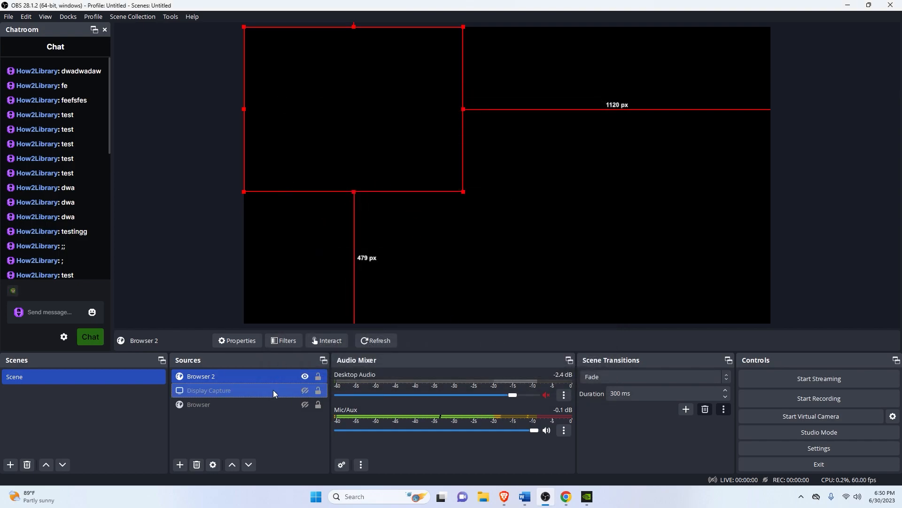
{"action": "left_click_drag", "start_coordinate": [355, 100], "coordinate": [509, 155]}
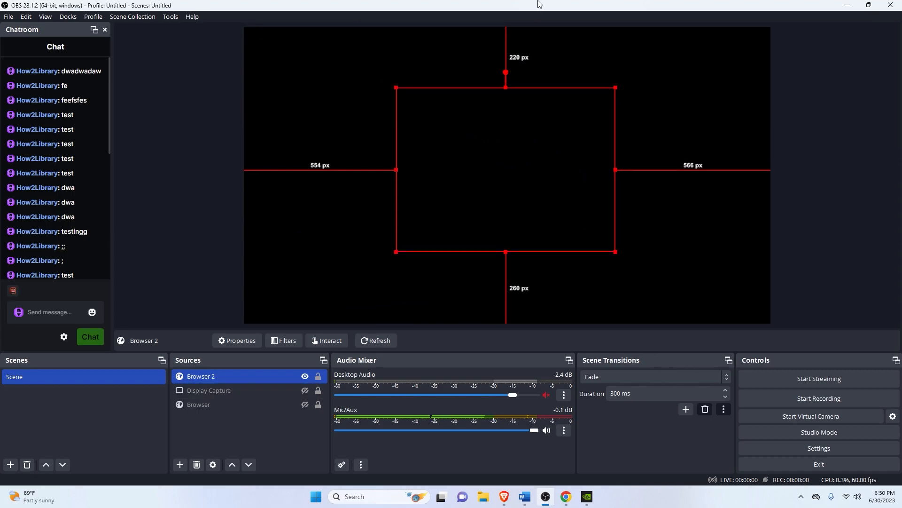
- Send a test follower alert from BotRix and watch it in the OBS preview
{"action": "left_click_drag", "start_coordinate": [540, 4], "coordinate": [327, 193]}
{"action": "left_click", "coordinate": [525, 193]}
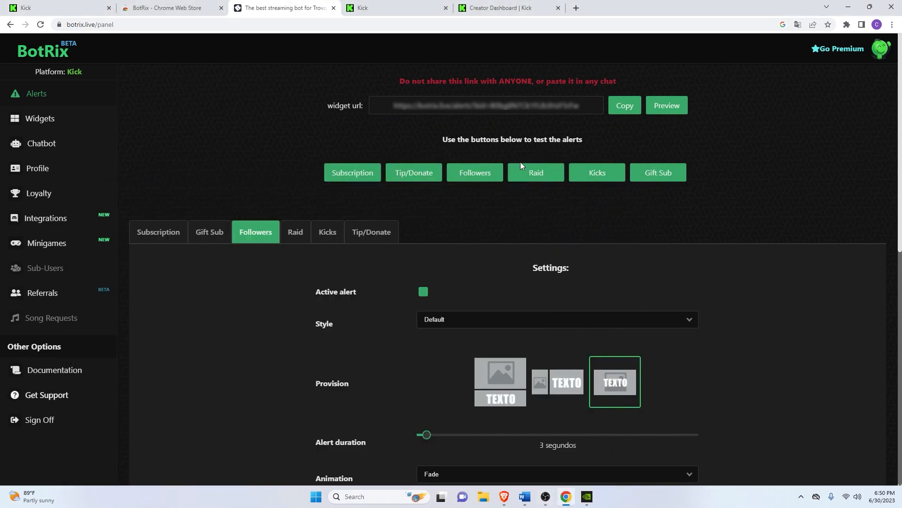
{"action": "left_click", "coordinate": [476, 174]}
{"action": "key", "text": "alt+Tab"}
{"action": "left_click_drag", "start_coordinate": [443, 199], "coordinate": [509, 4]}
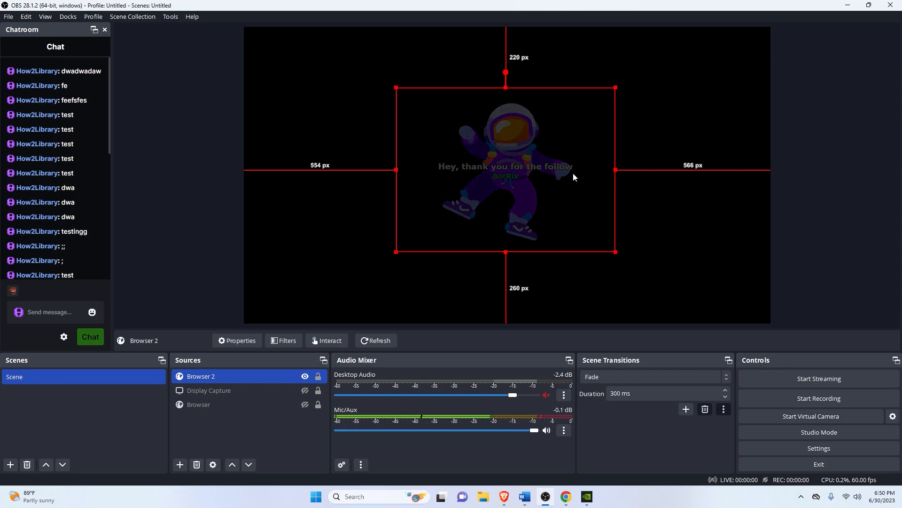
- Return to the follower alert settings in BotRix and set the alert duration to 7 seconds
{"action": "left_click", "coordinate": [566, 496]}
{"action": "scroll", "coordinate": [527, 301], "scroll_direction": "up", "scroll_amount": 2}
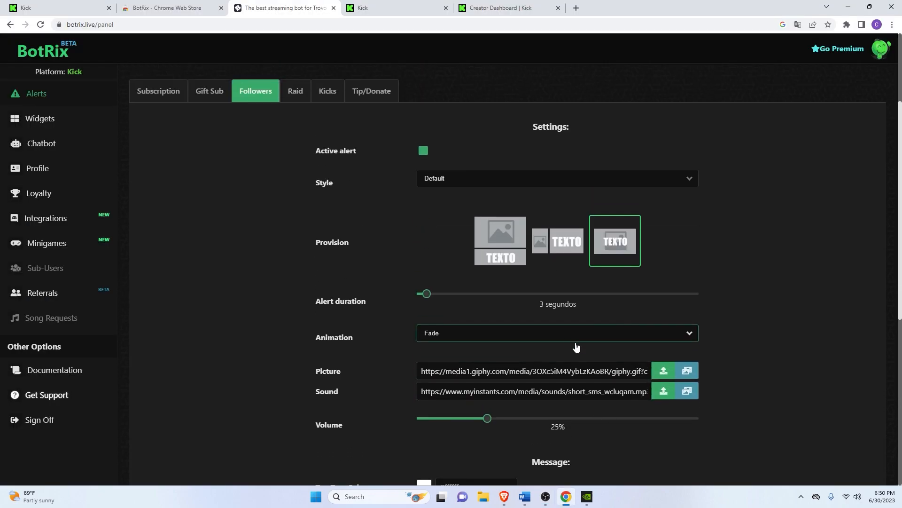
{"action": "left_click_drag", "start_coordinate": [619, 372], "coordinate": [431, 372]}
{"action": "scroll", "coordinate": [541, 423], "scroll_direction": "down", "scroll_amount": 1}
{"action": "scroll", "coordinate": [542, 422], "scroll_direction": "down", "scroll_amount": 4}
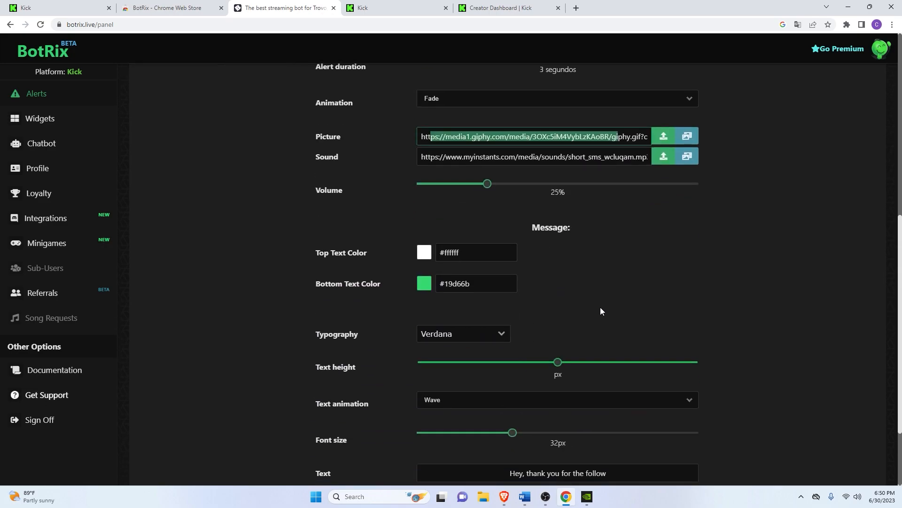
{"action": "scroll", "coordinate": [600, 307], "scroll_direction": "up", "scroll_amount": 4}
{"action": "left_click_drag", "start_coordinate": [427, 245], "coordinate": [445, 246]}
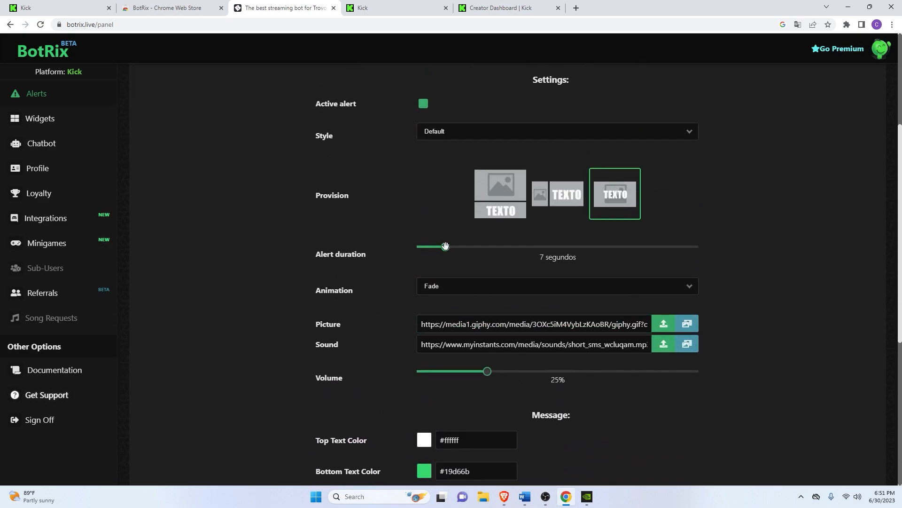
- Set the follower alert's animation to Zoom and save the settings
{"action": "left_click", "coordinate": [447, 287]}
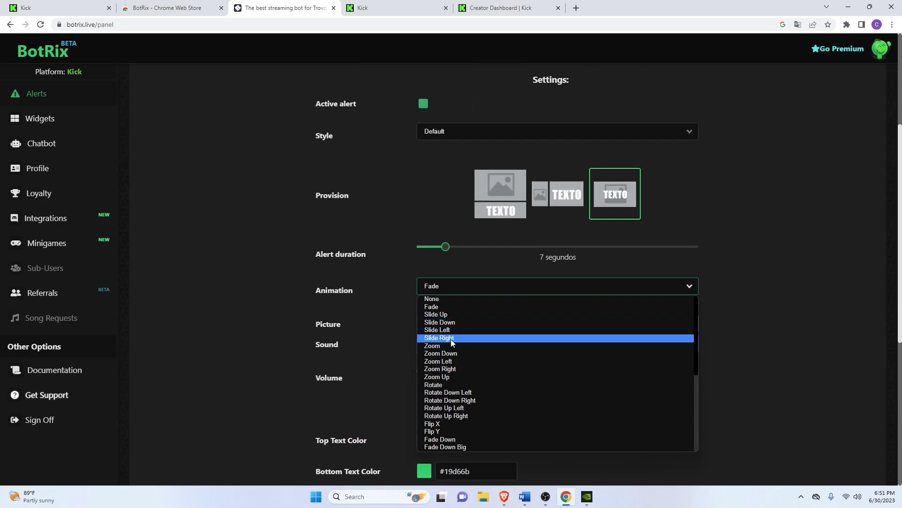
{"action": "left_click", "coordinate": [441, 353]}
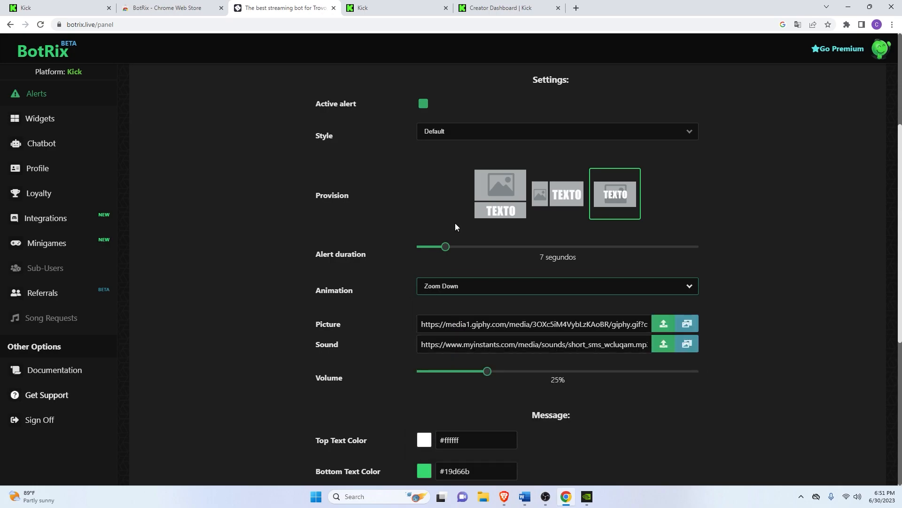
{"action": "left_click", "coordinate": [449, 288]}
{"action": "left_click", "coordinate": [442, 346]}
{"action": "scroll", "coordinate": [455, 249], "scroll_direction": "up", "scroll_amount": 3}
{"action": "scroll", "coordinate": [473, 272], "scroll_direction": "down", "scroll_amount": 10}
{"action": "left_click", "coordinate": [476, 475]}
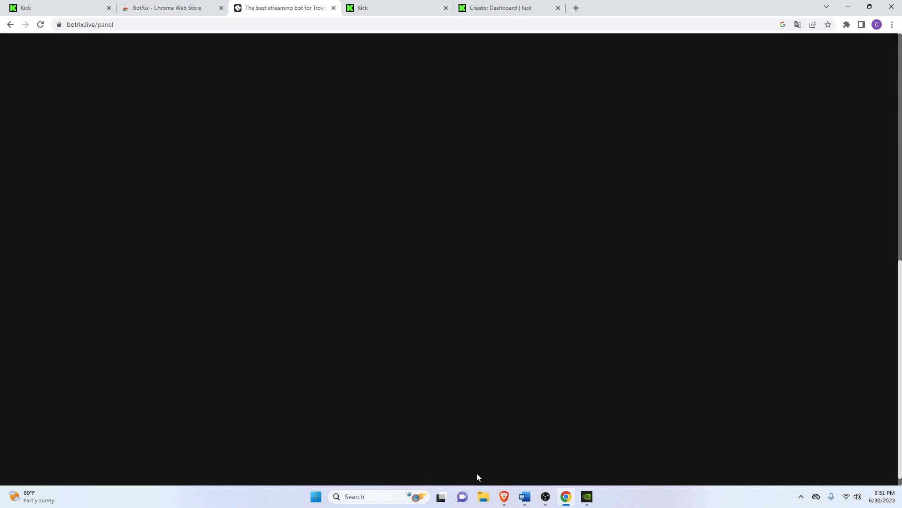
- Trigger another test follower alert and check the edited duration and animation in OBS
{"action": "scroll", "coordinate": [487, 330], "scroll_direction": "up", "scroll_amount": 10}
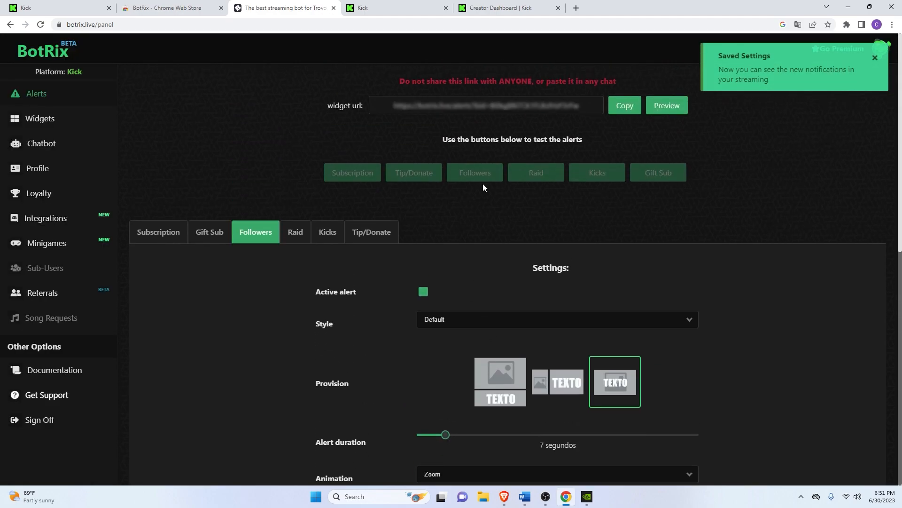
{"action": "left_click", "coordinate": [490, 176]}
{"action": "key", "text": "alt+Tab"}
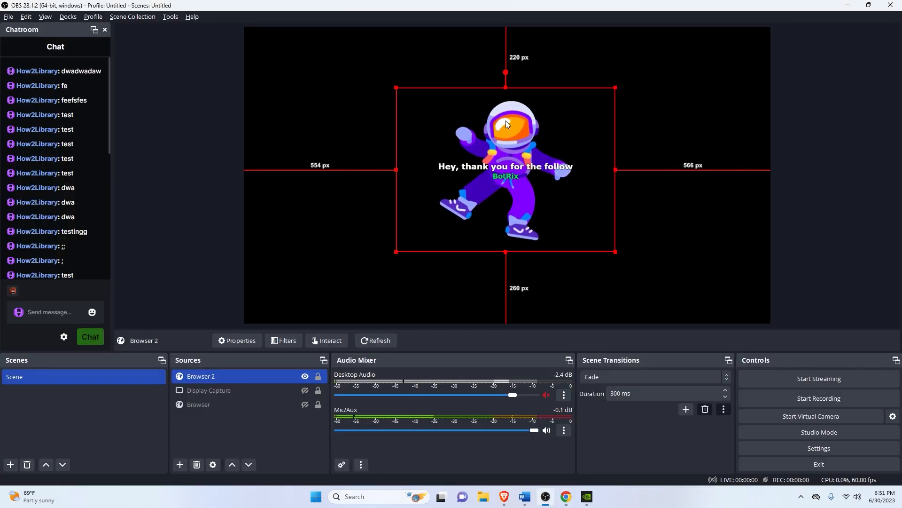